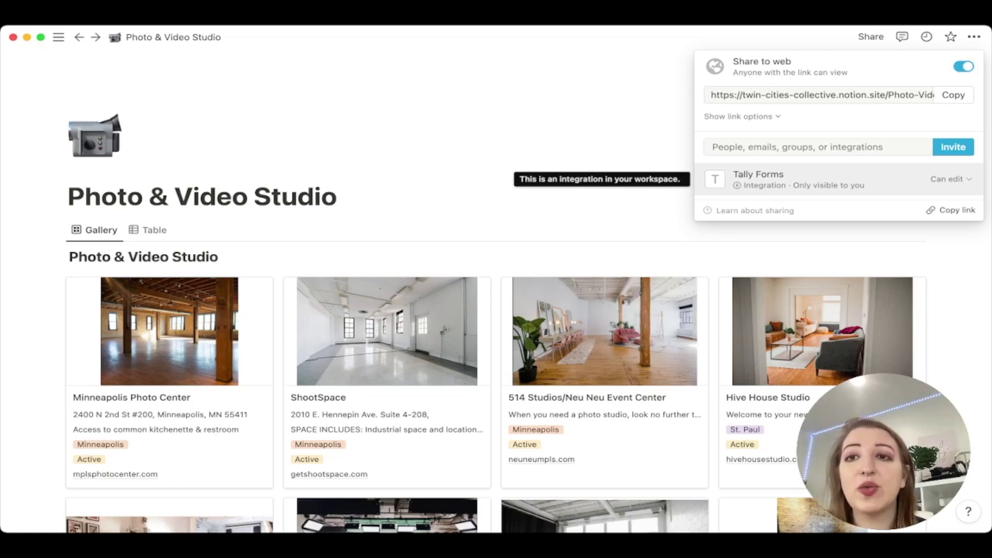
Step: Copy the Photo & Video Studio page's public link and generate a free embed from it on embednotion.com
click(954, 94)
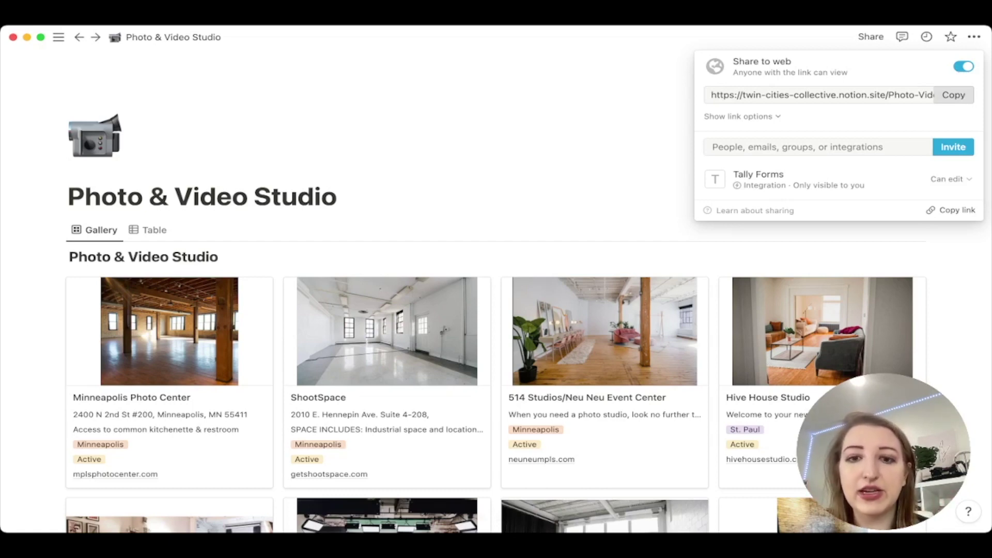
click(953, 94)
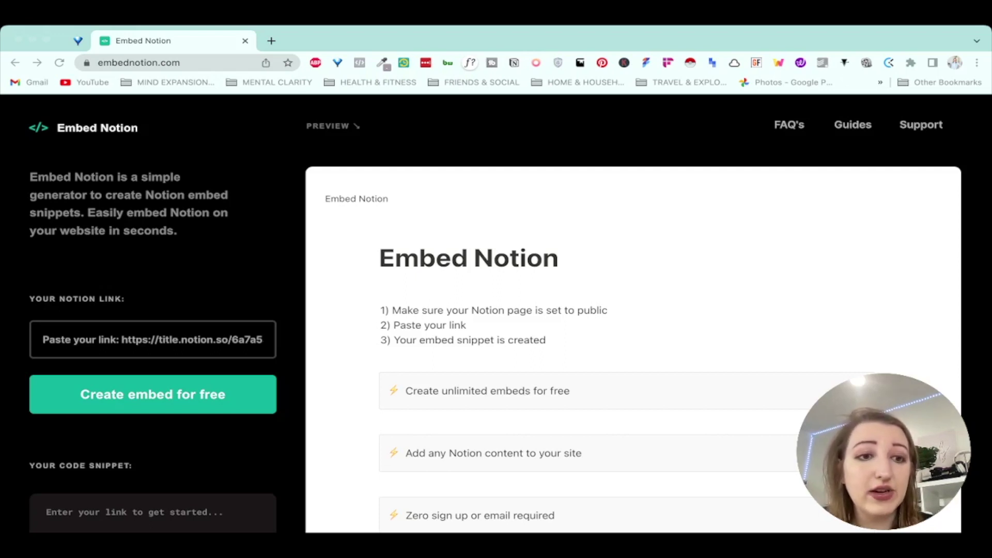
click(153, 340)
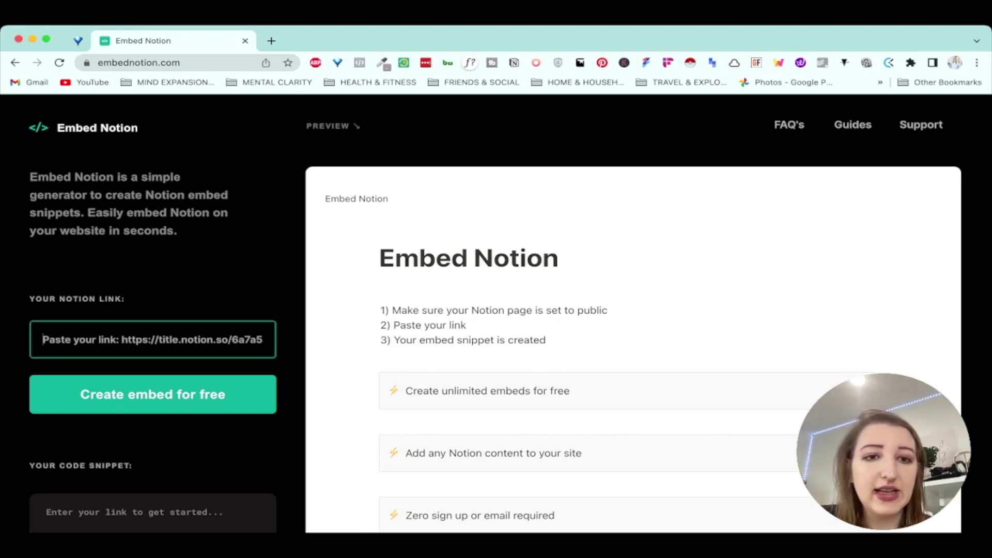
key(super+v)
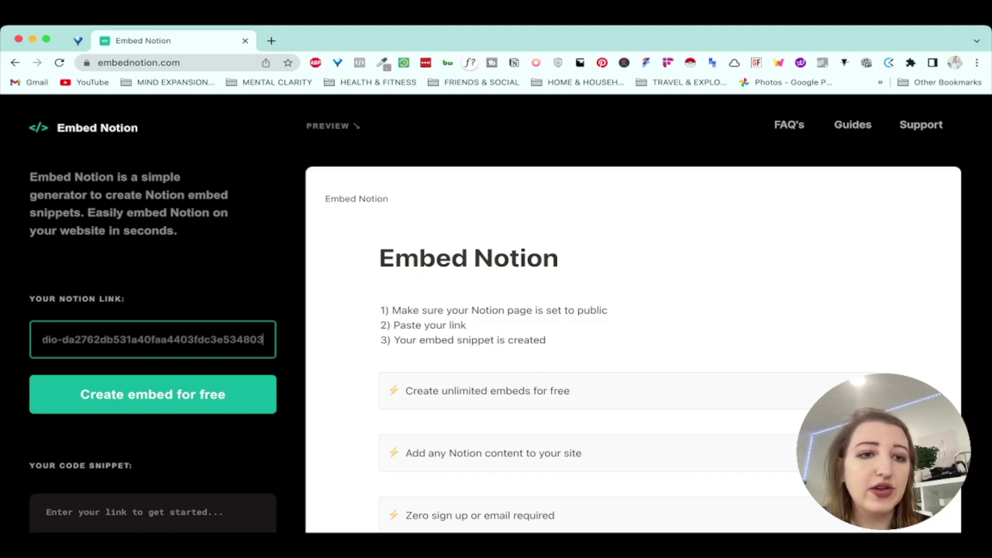
key(Return)
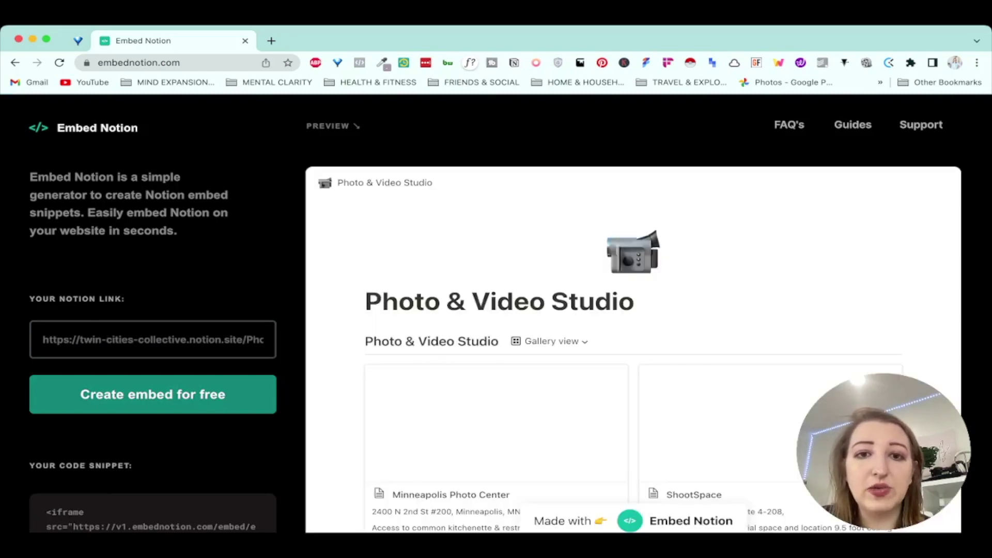
Step: Check the Photo & Video Studio embed preview, copy the generated code snippet and dismiss the upgrade offer
scroll(633, 349, down, 3)
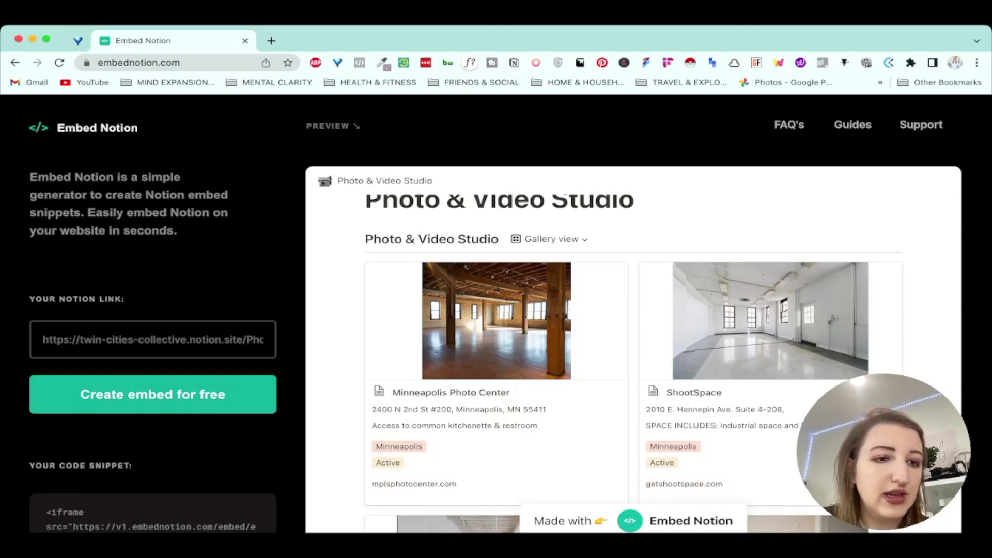
scroll(152, 310, down, 6)
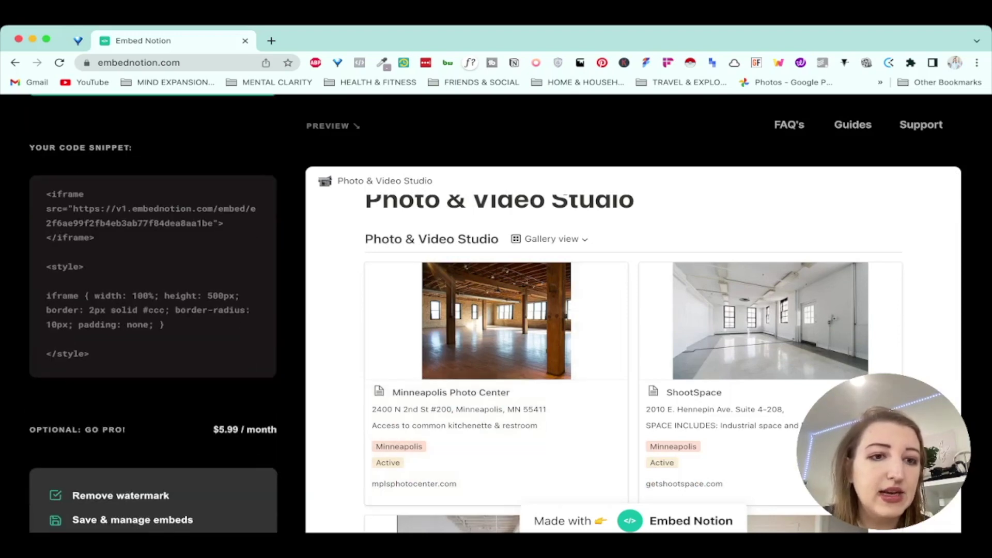
scroll(153, 310, up, 2)
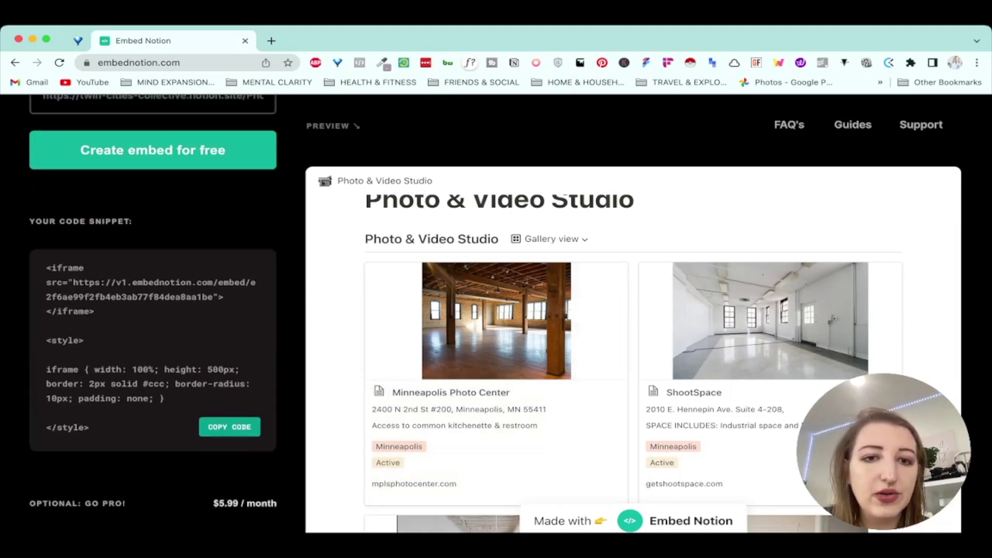
click(230, 427)
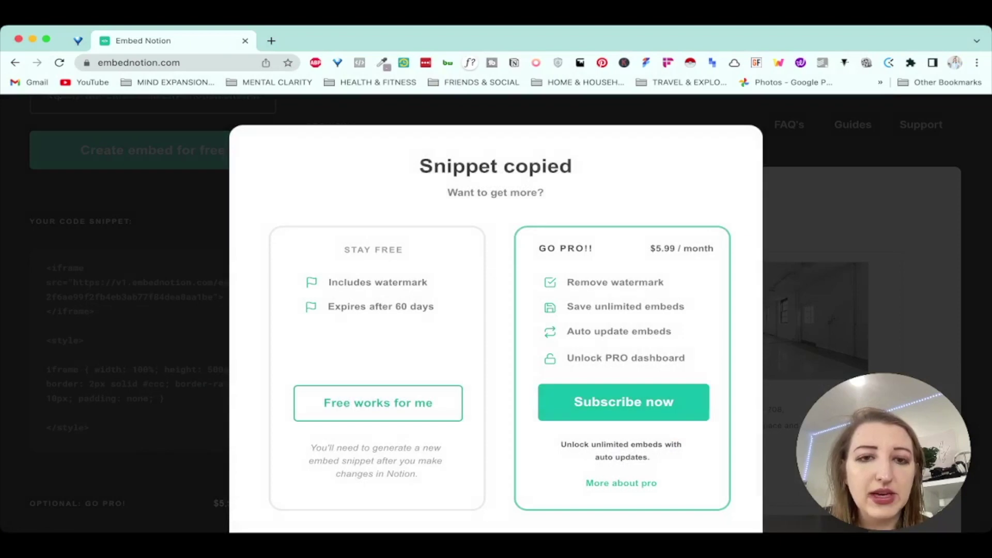
key(Escape)
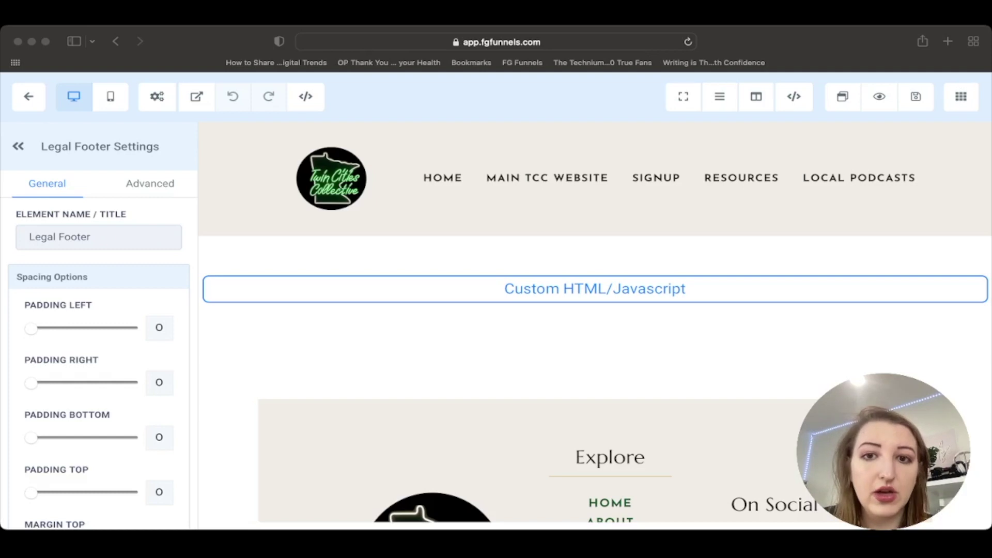
Step: In the FG Funnels page builder, add a Custom JS/HTML element below the existing custom code block
click(594, 288)
click(596, 310)
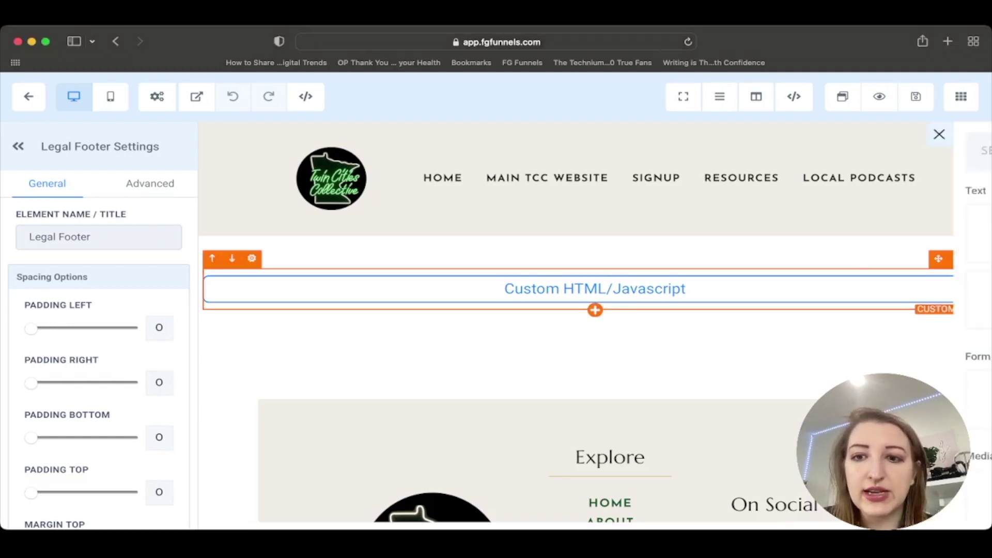
scroll(705, 356, down, 5)
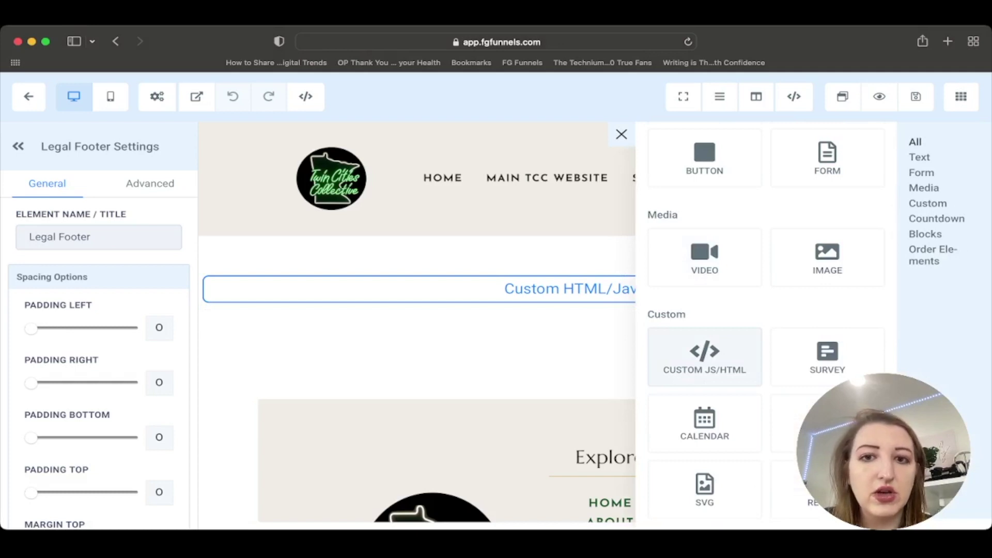
click(705, 357)
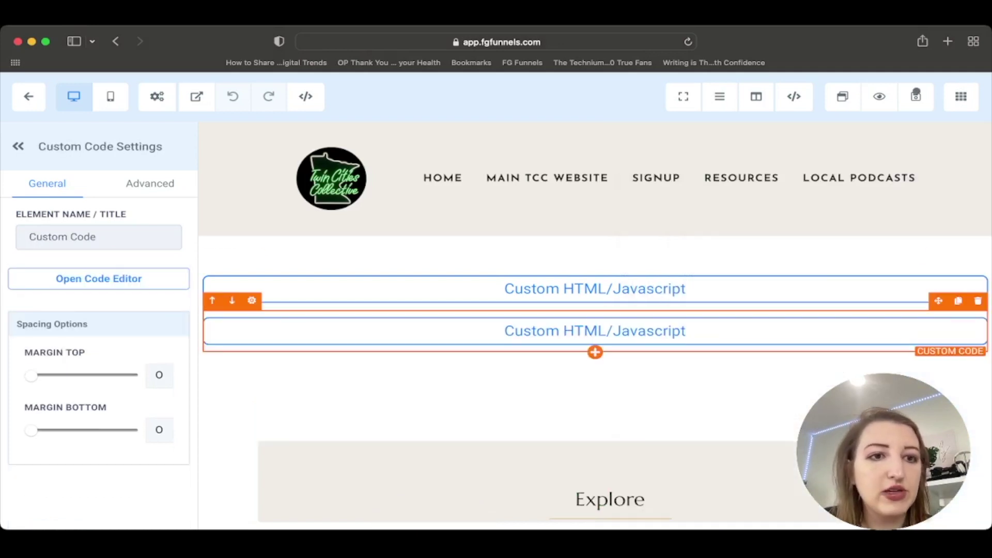
Step: Insert the copied Embed Notion iframe snippet as the new custom code element's code and save it
click(99, 279)
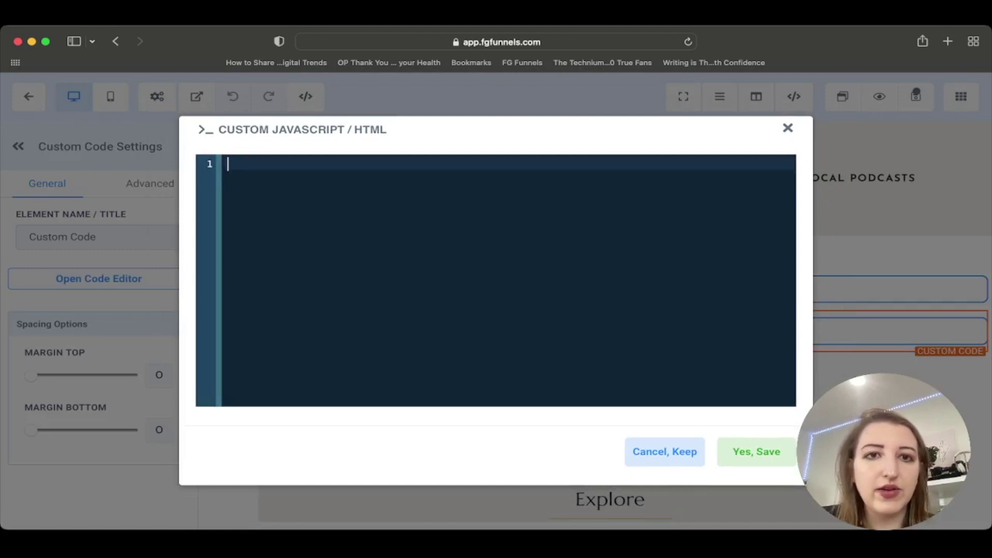
key(super+v)
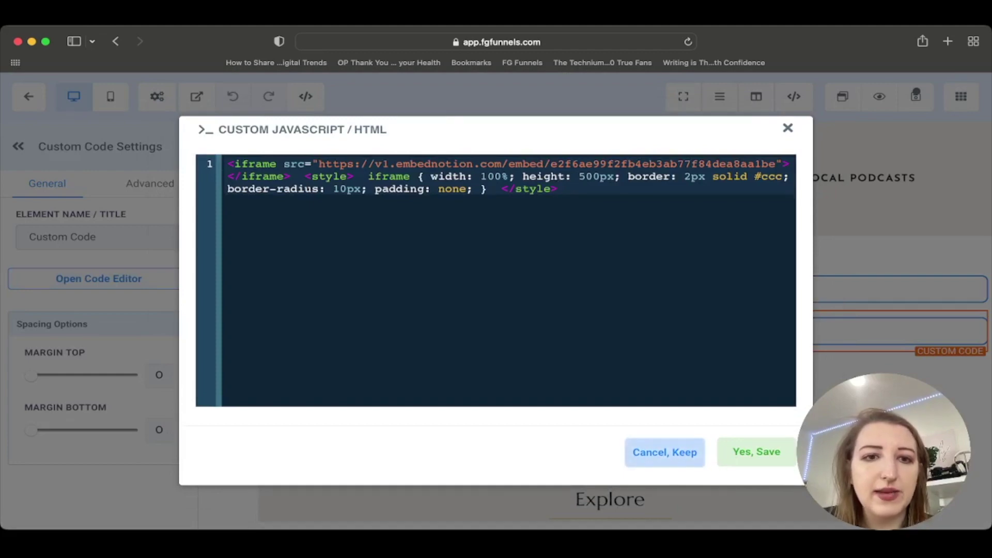
click(757, 452)
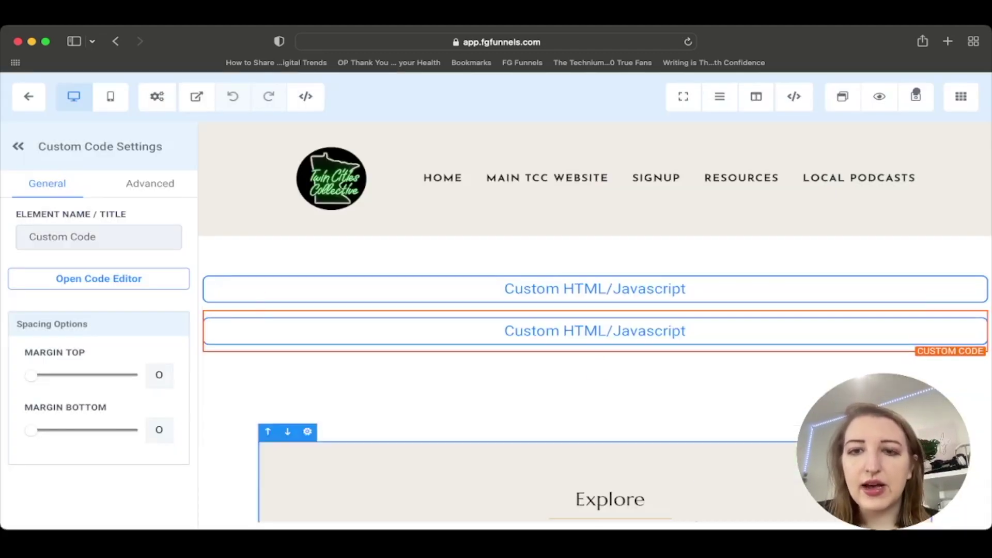
Step: Delete the newly added second custom code element from the page
click(978, 301)
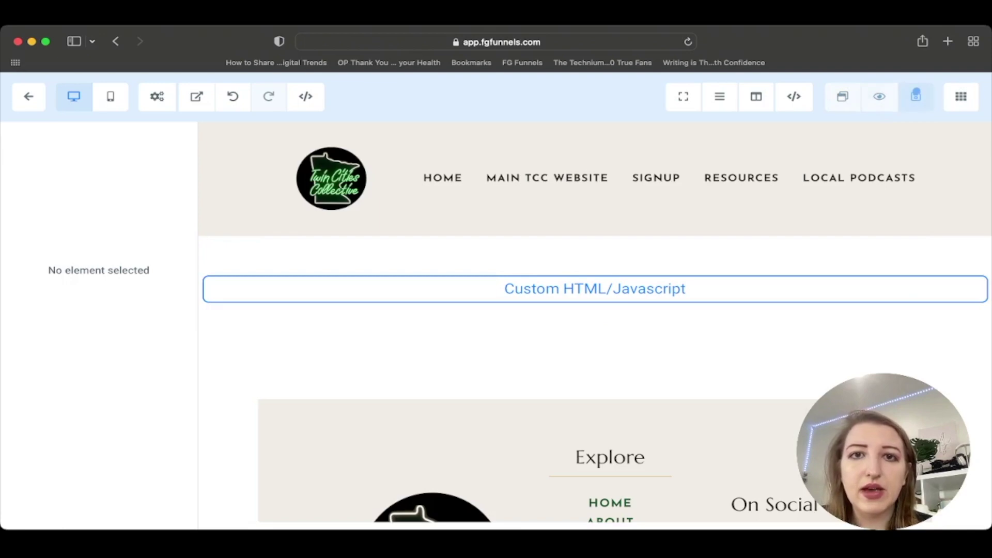
Step: Save the directory page and review the embedded Photo & Video Studio gallery in the page preview
click(916, 96)
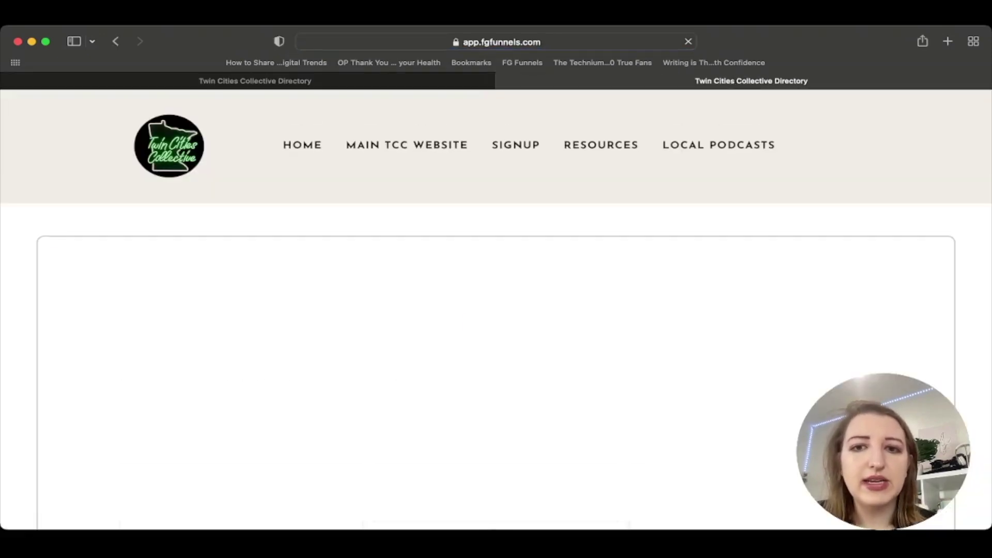
scroll(496, 310, down, 6)
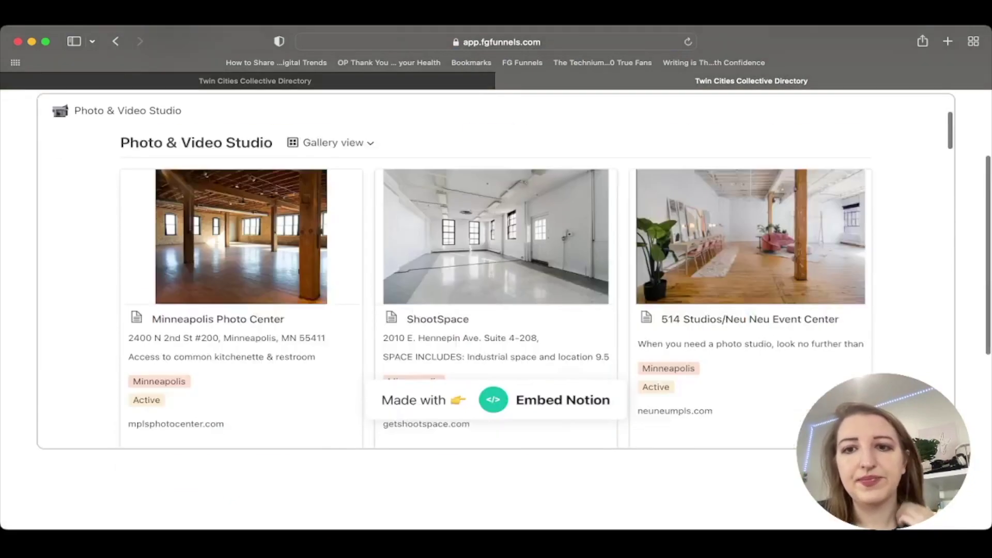
scroll(496, 287, down, 15)
scroll(496, 287, up, 20)
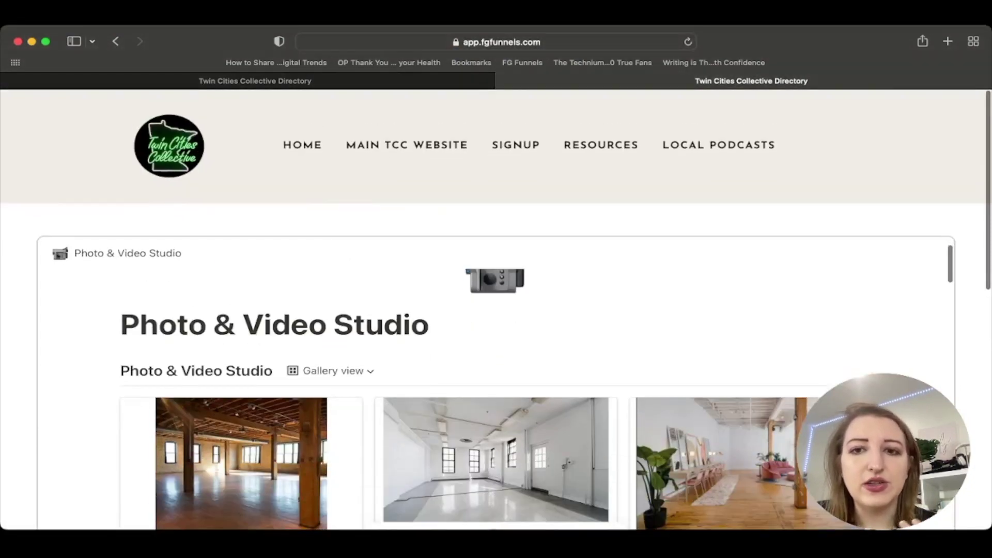
scroll(496, 310, down, 3)
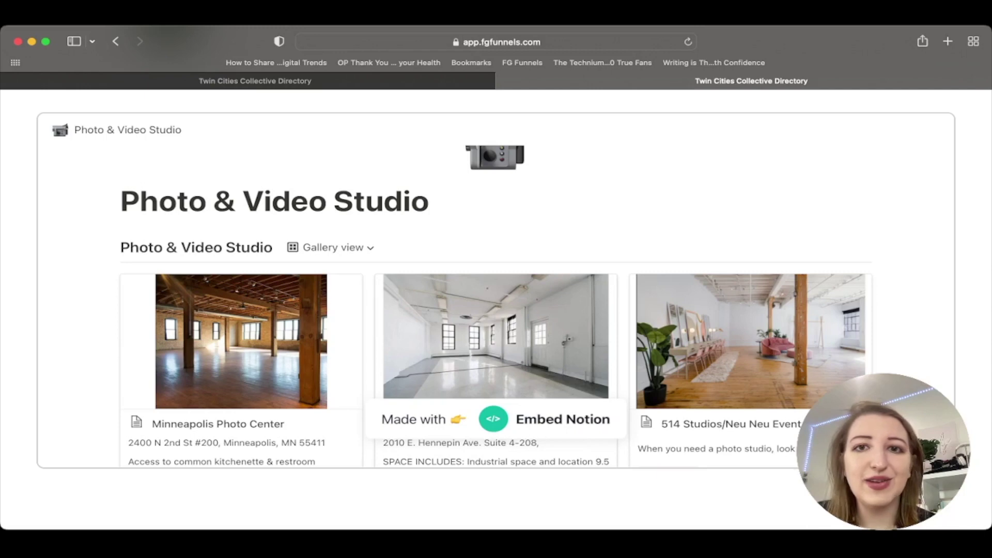
scroll(496, 310, up, 6)
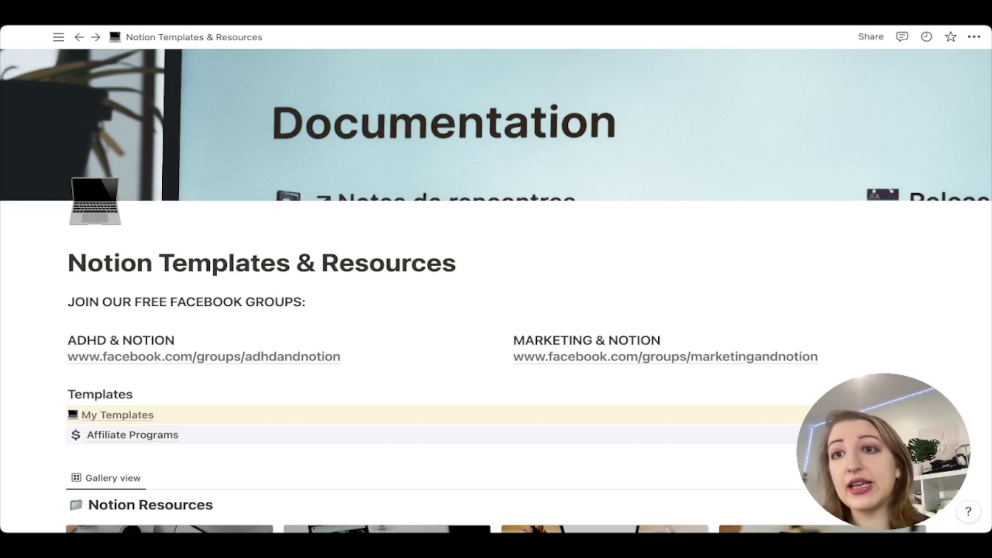
Step: Switch to Notion and copy the public web link of the Notion Templates & Resources page
click(870, 37)
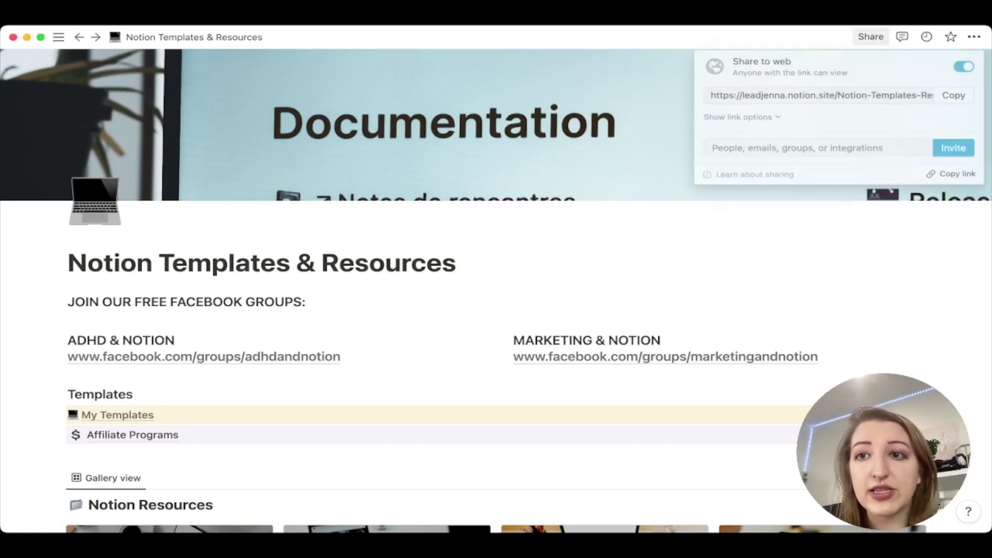
click(949, 95)
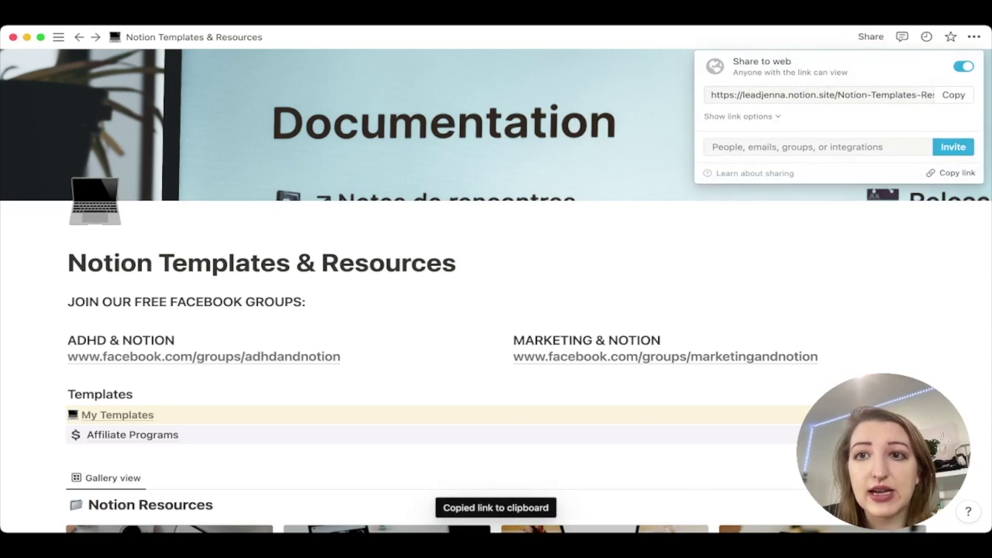
key(Escape)
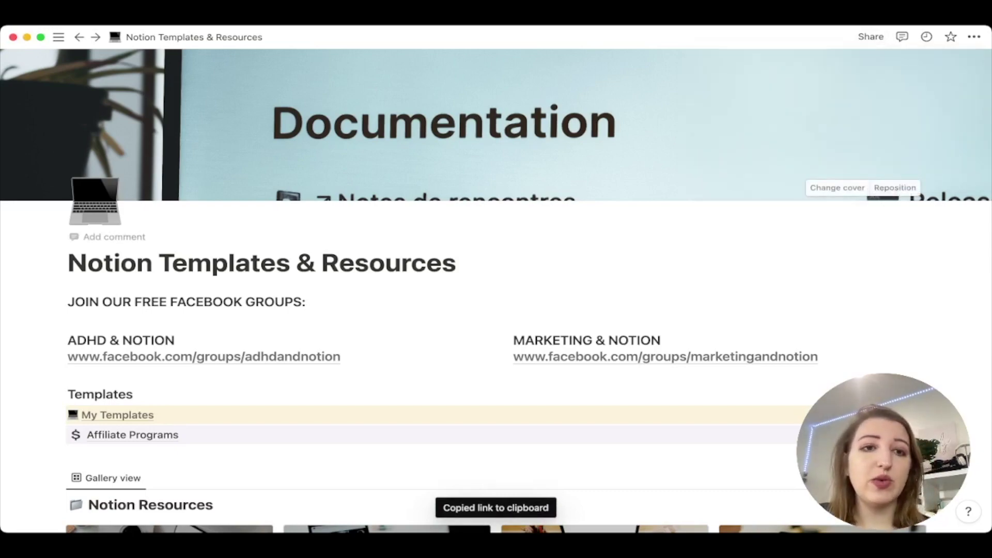
Step: Open the Notion Icons card in the Notion Resources gallery and look through its linked Notion Favorites entries
scroll(496, 290, down, 10)
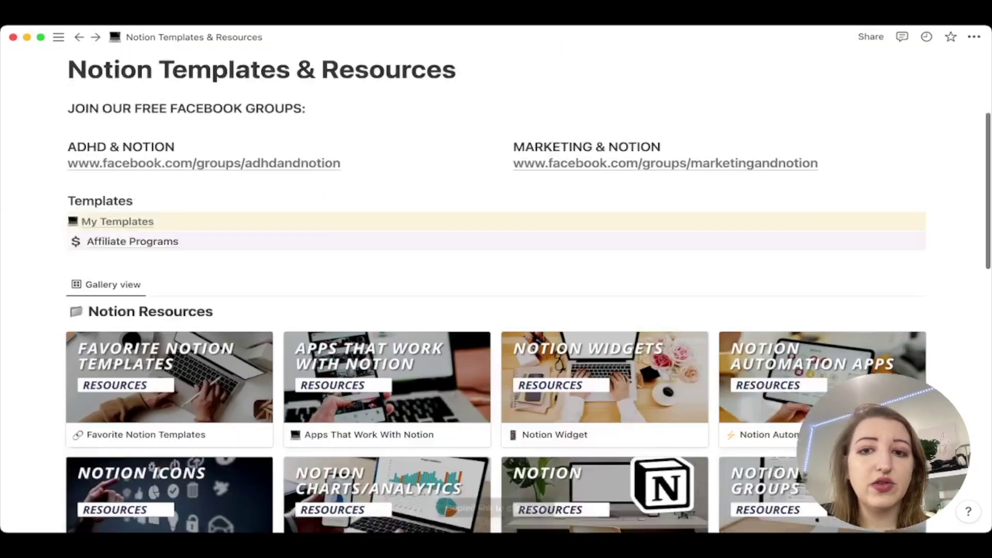
scroll(496, 289, down, 2)
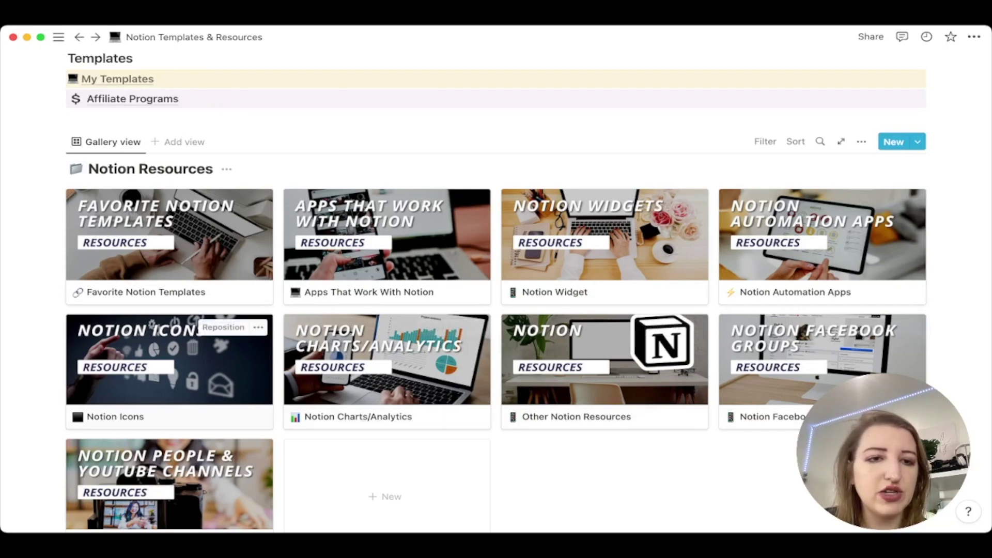
click(170, 362)
scroll(496, 290, down, 5)
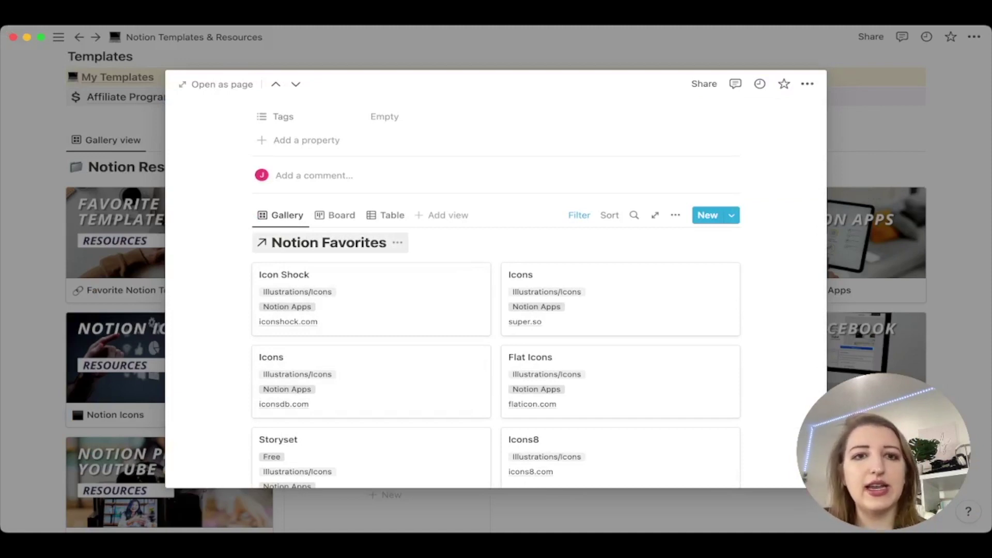
scroll(372, 290, down, 2)
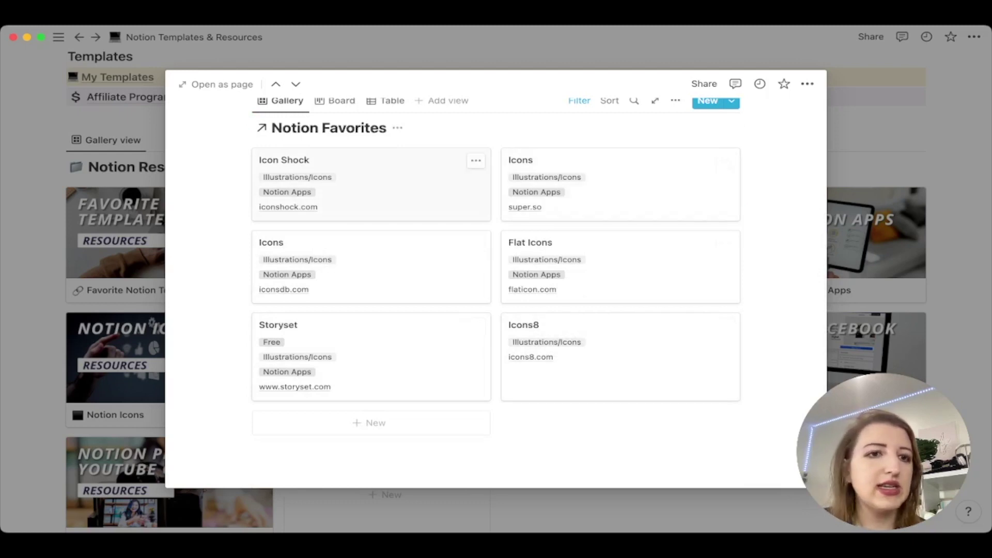
scroll(372, 196, up, 1)
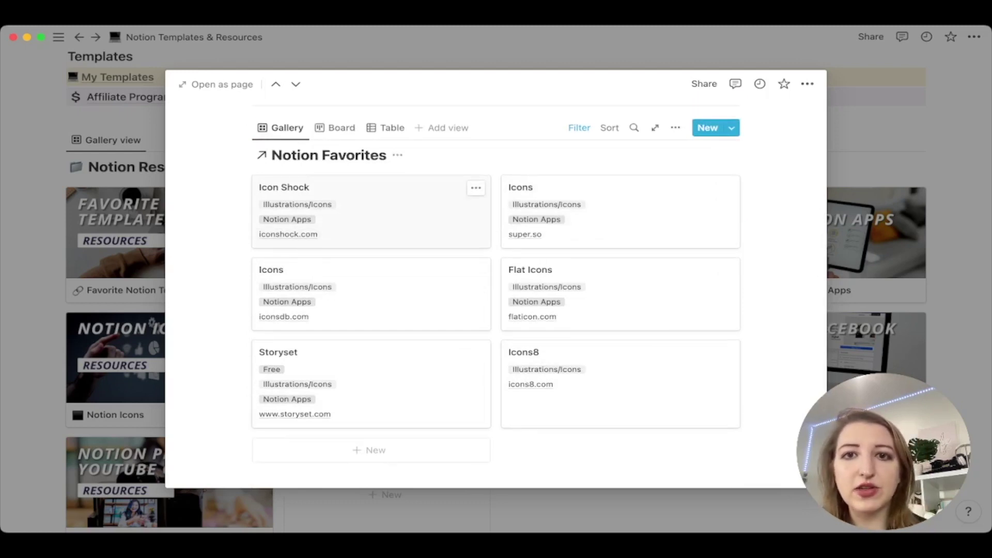
Step: Inspect the filter rule on the Notion Icons page's Notion Favorites gallery, then hide the filter settings again
click(580, 128)
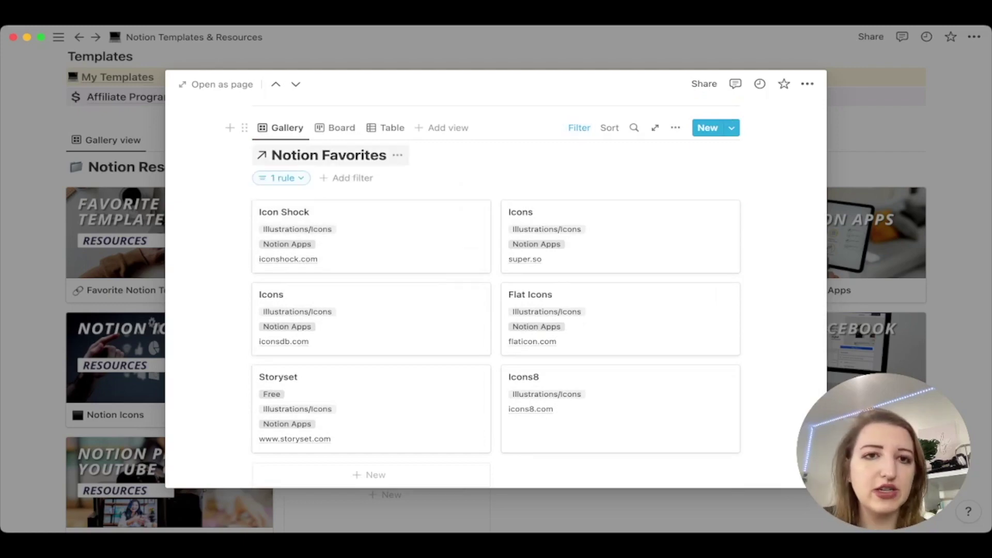
click(281, 178)
key(Escape)
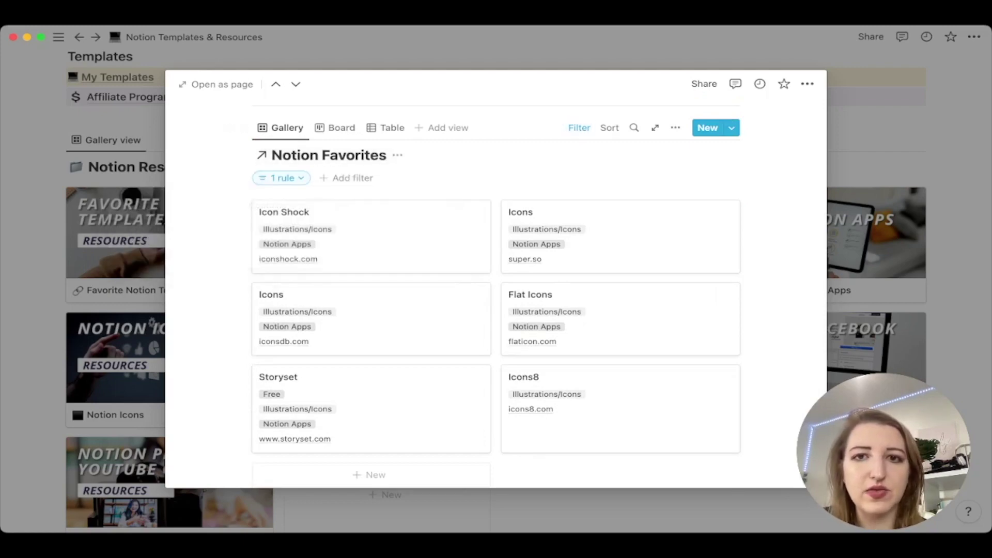
click(579, 128)
scroll(620, 217, up, 3)
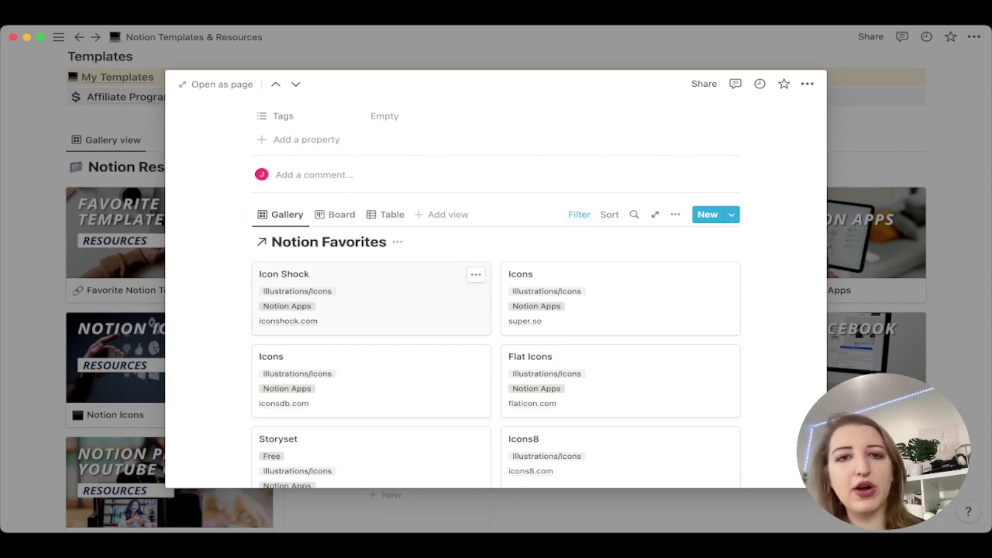
Step: Open the source Notion Favorites database from the linked gallery and look through its Templates table
click(329, 242)
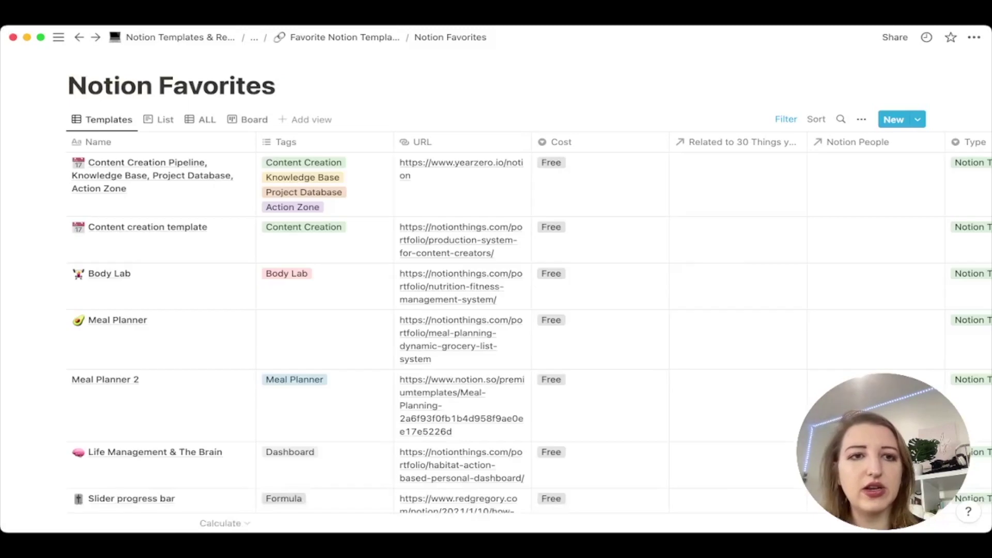
scroll(517, 310, down, 10)
scroll(517, 310, up, 10)
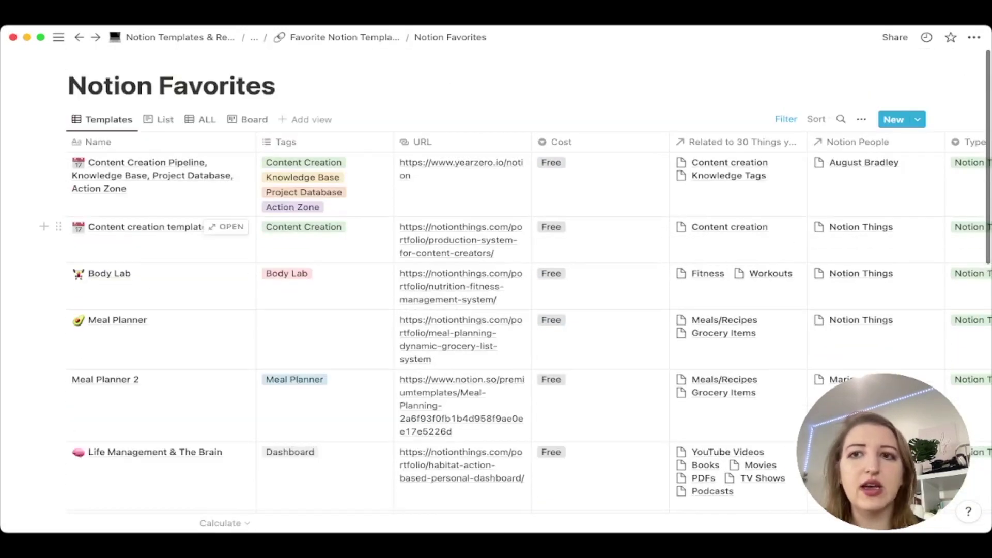
Step: Check the filter of the Notion Favorites Templates view, then return to the full Notion Resources gallery
click(786, 119)
click(786, 119)
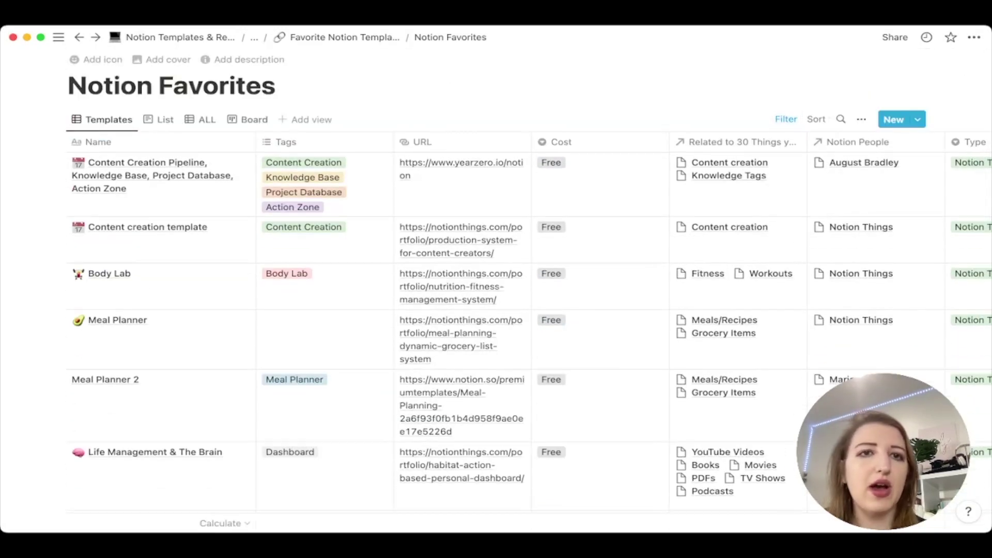
click(341, 36)
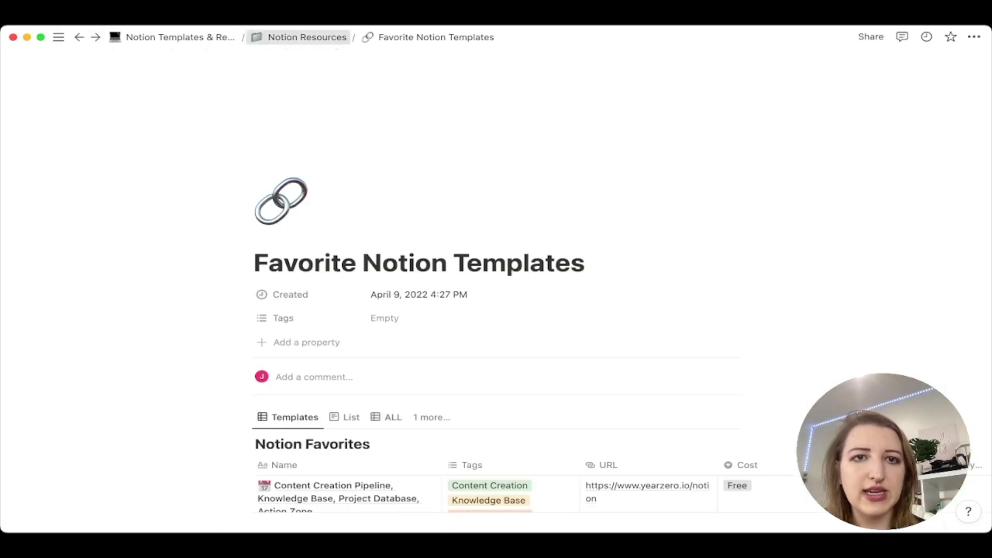
click(307, 36)
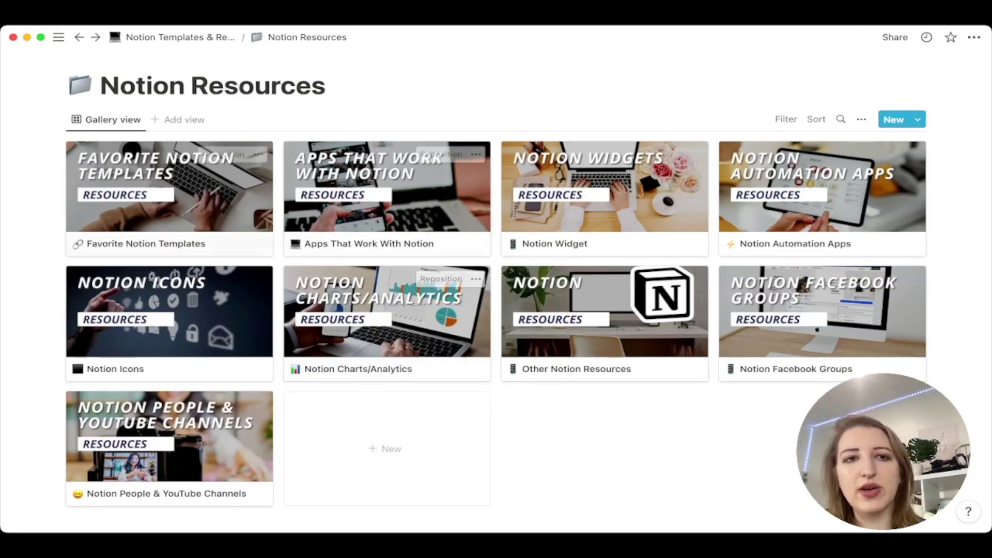
Step: Open the Notion Facebook Groups card, look over its linked Notion Favorites table, and close the card
click(821, 320)
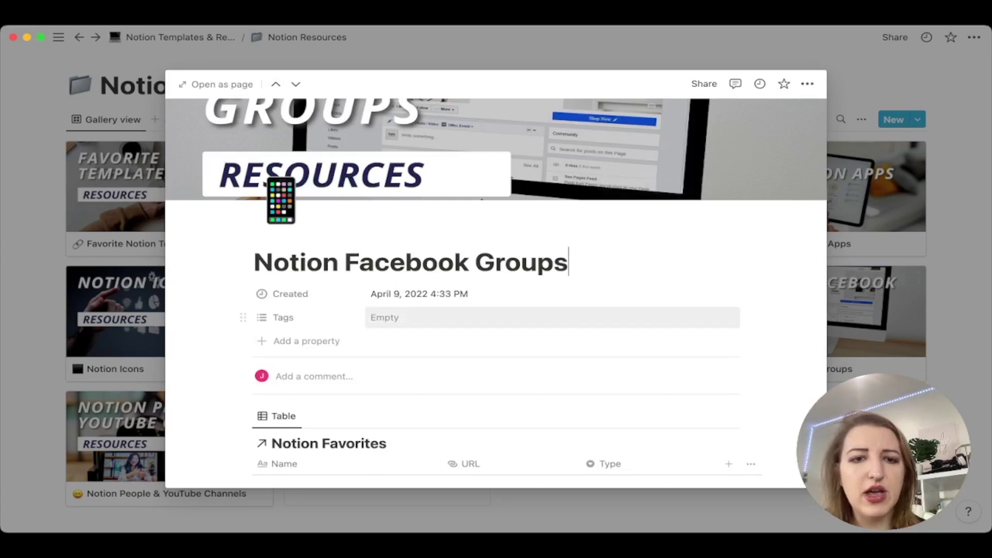
scroll(387, 317, down, 3)
scroll(496, 284, up, 5)
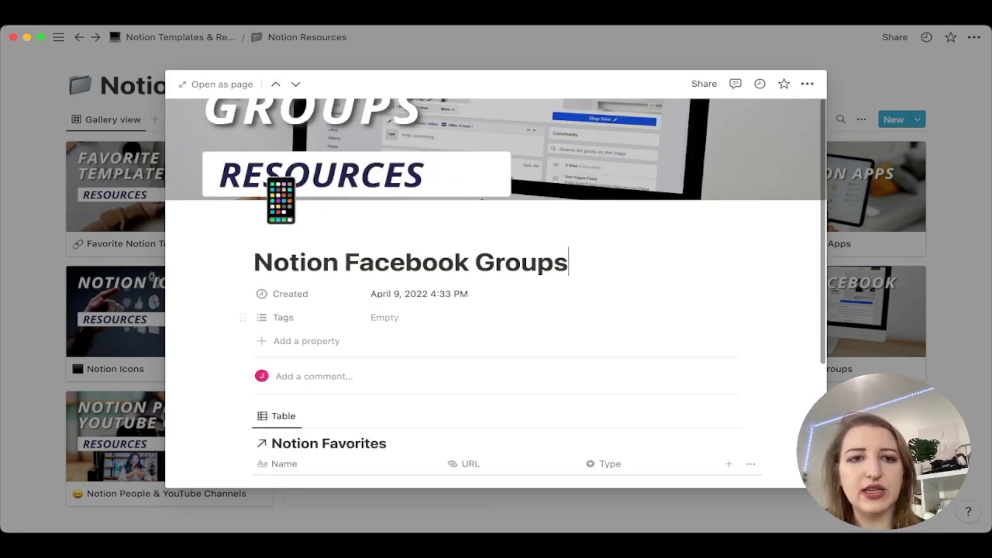
key(Escape)
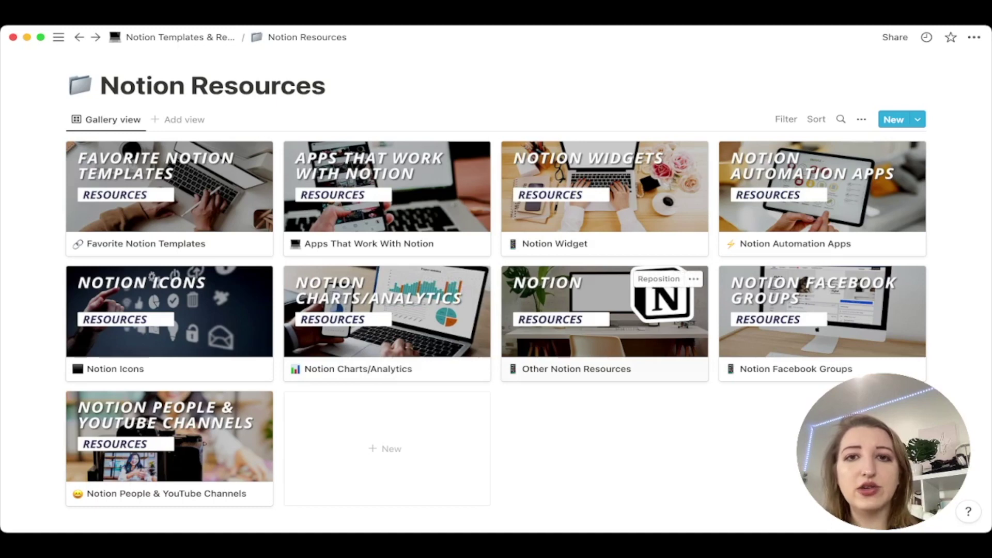
Step: Return to the Notion Templates & Resources page and copy its public web link
click(173, 37)
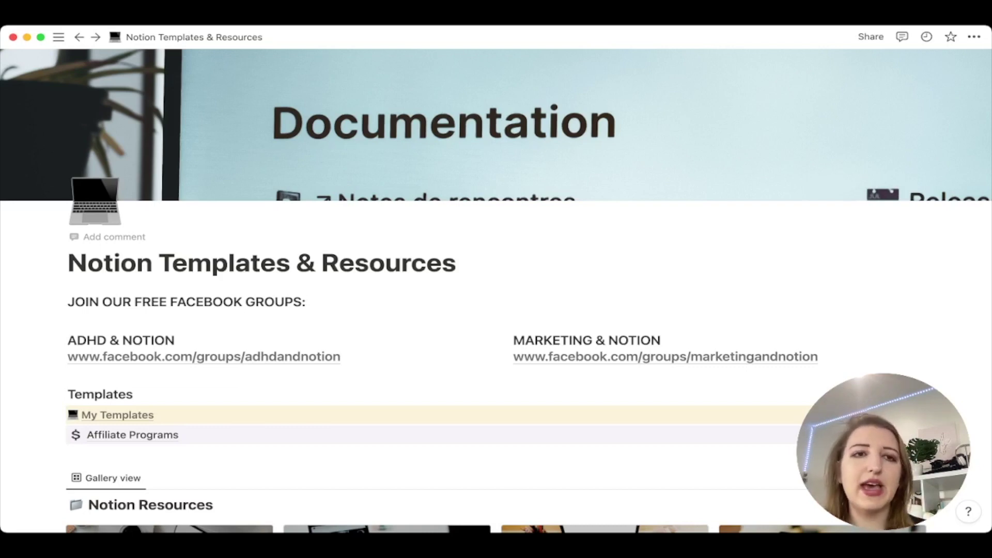
click(871, 36)
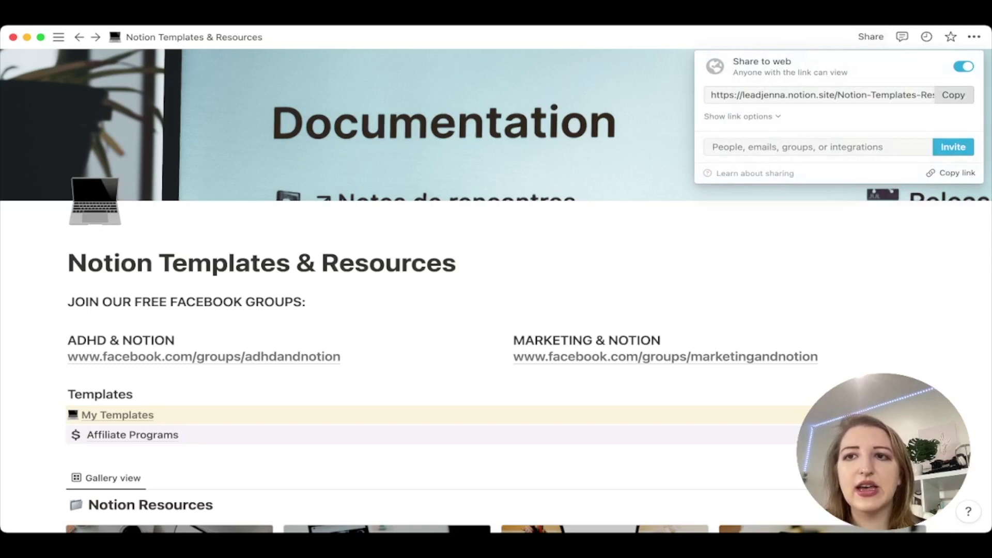
click(949, 94)
key(Escape)
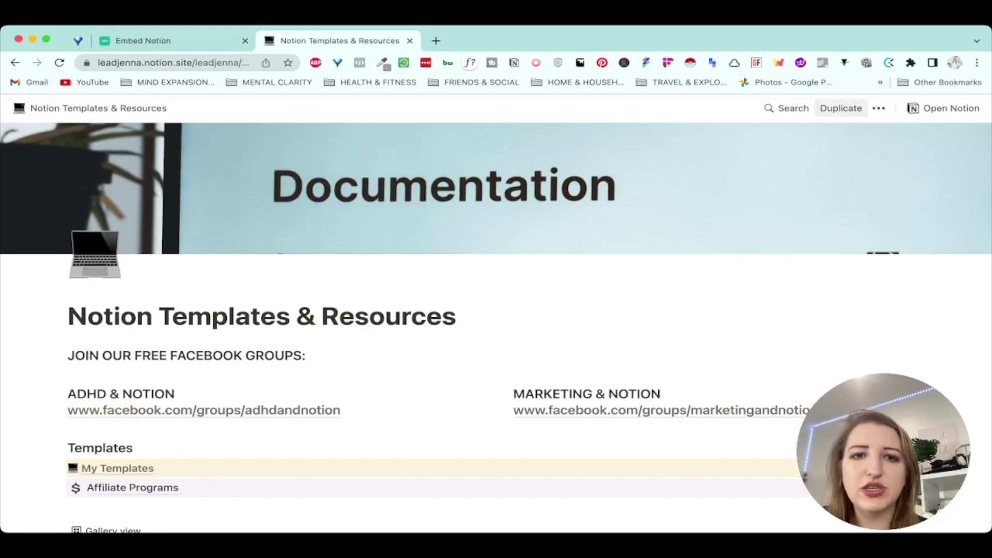
Step: Look through the published Notion Templates & Resources page in the browser, briefly opening the Notion Widget card from its gallery
scroll(496, 326, down, 6)
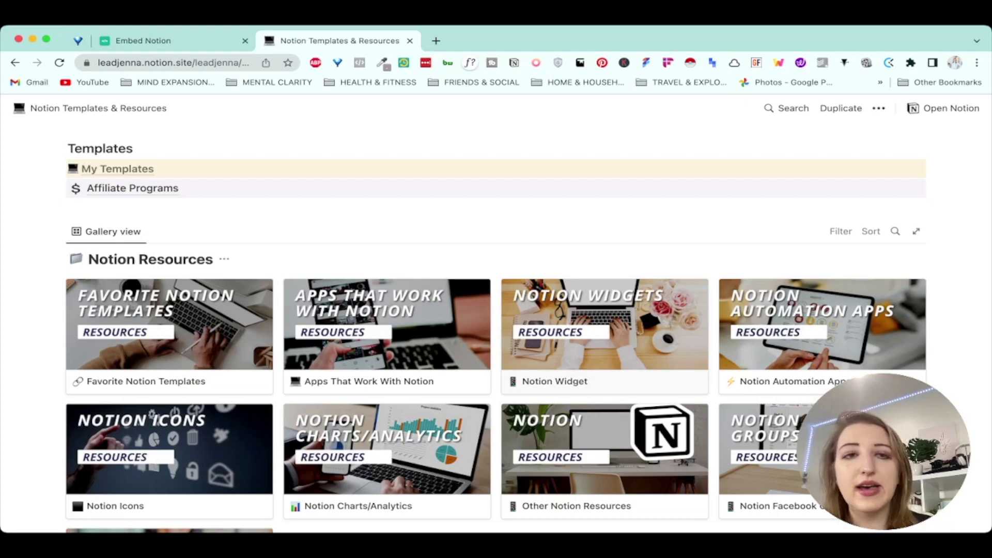
click(604, 331)
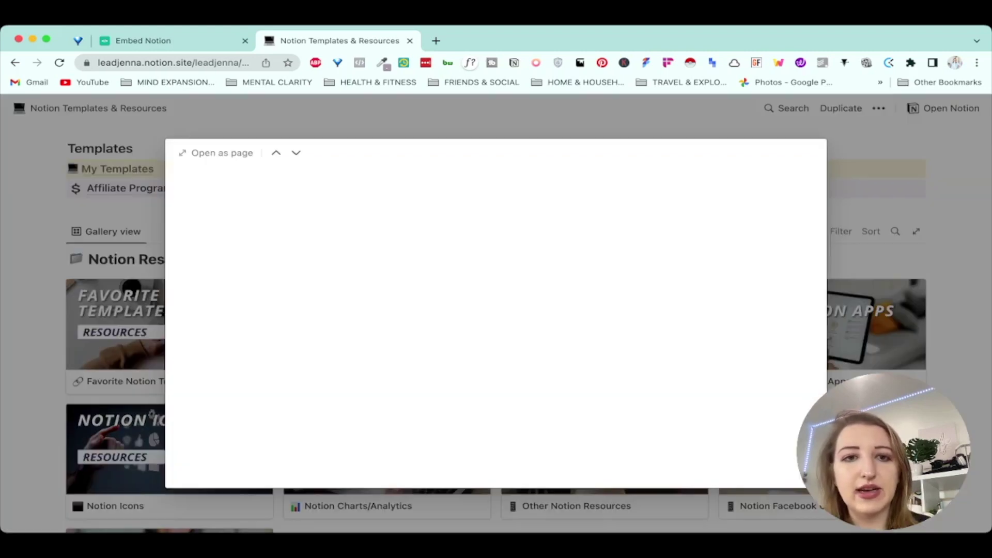
key(Escape)
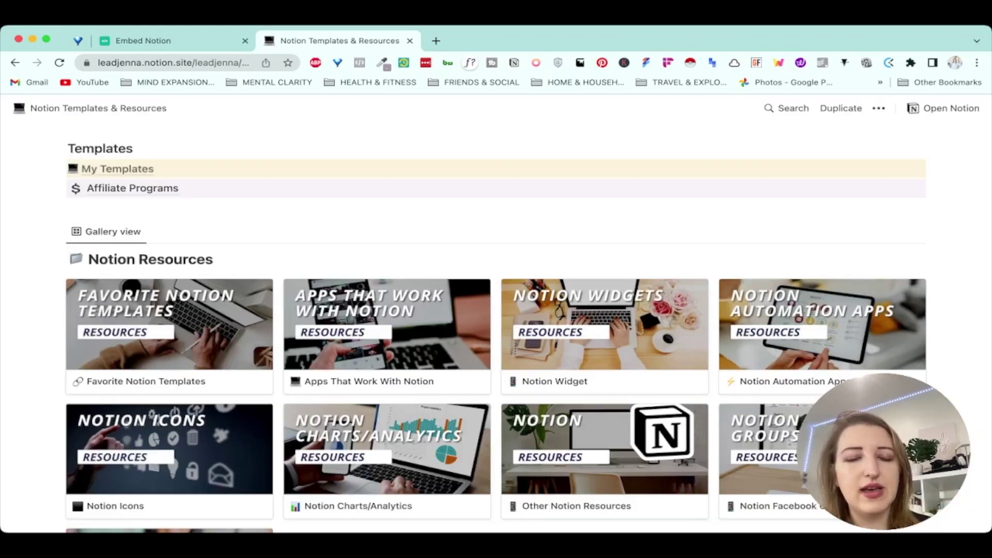
scroll(496, 310, down, 10)
scroll(496, 310, up, 6)
scroll(496, 310, down, 9)
scroll(496, 310, up, 15)
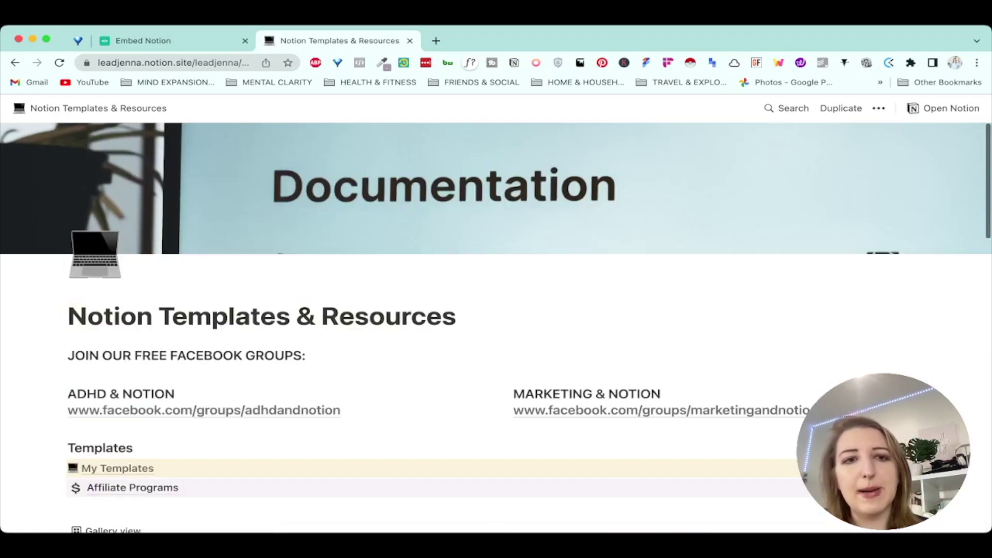